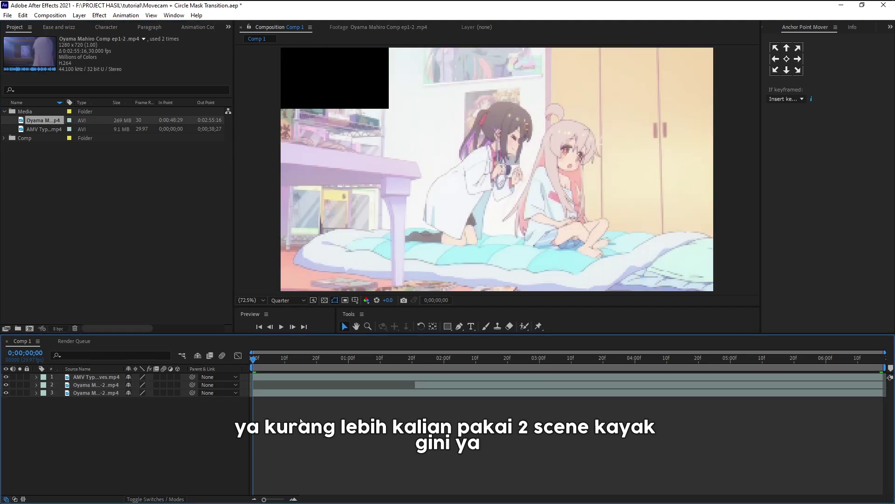
# Step: Move the second Oyama clip down one layer, then turn on 3D and Motion Blur for both Oyama clips
pyautogui.click(364, 388)
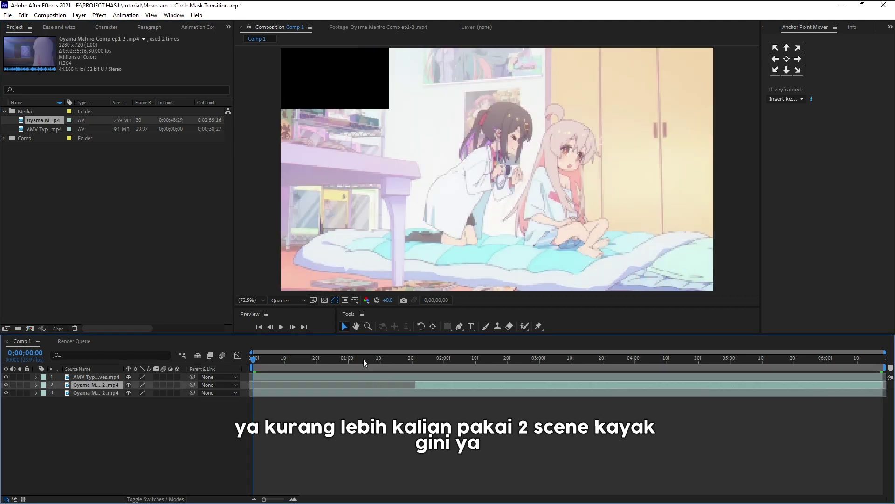
pyautogui.moveTo(365, 362); pyautogui.dragTo(341, 368)
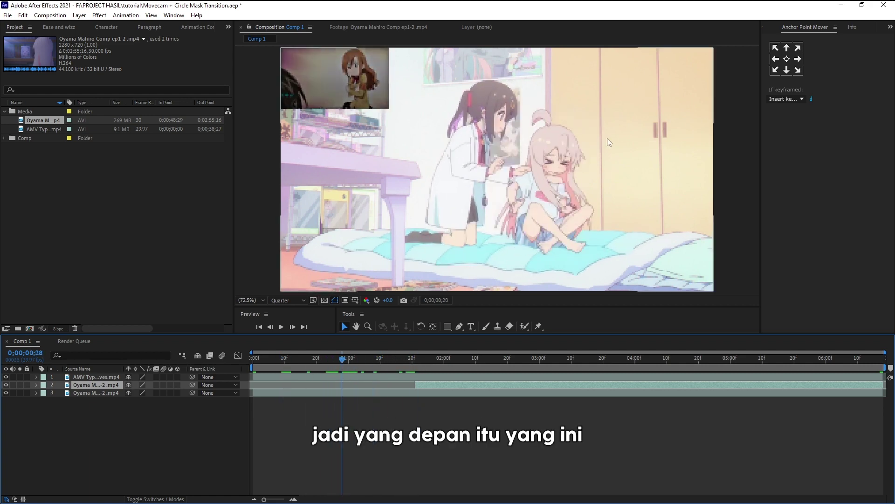
pyautogui.moveTo(428, 359); pyautogui.dragTo(569, 367)
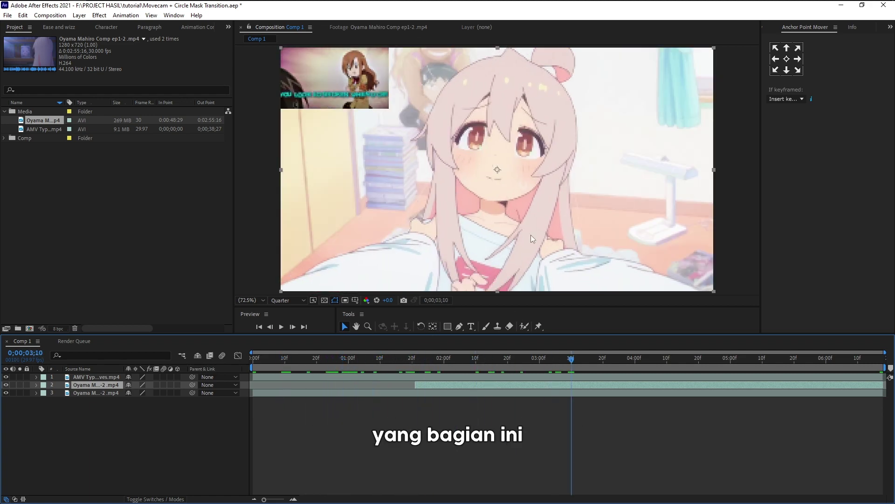
pyautogui.hotkey('ctrl', '[')
pyautogui.moveTo(177, 385); pyautogui.dragTo(163, 393)
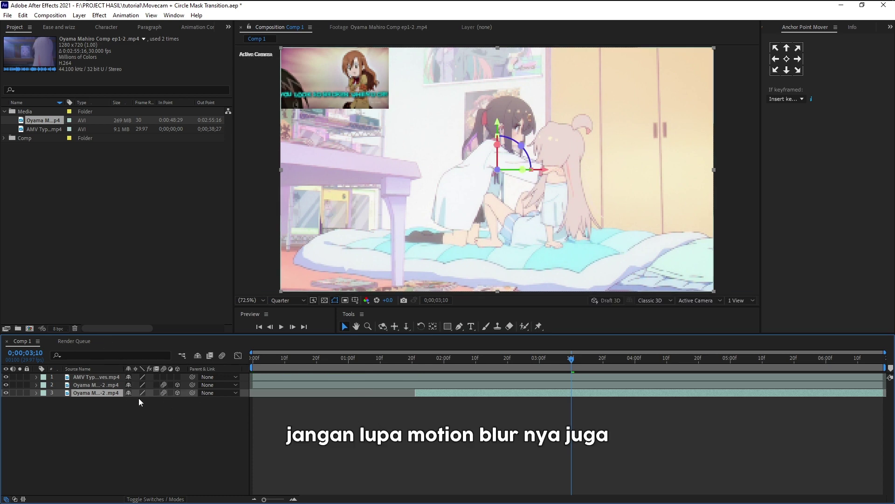
# Step: Add a new camera to Comp 1 using the 15mm preset
pyautogui.rightClick(162, 426)
pyautogui.moveTo(178, 327)
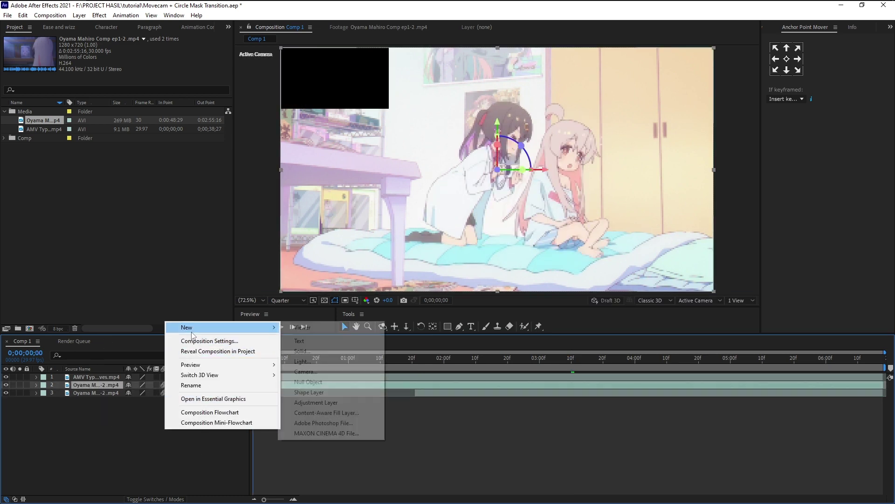
pyautogui.click(298, 350)
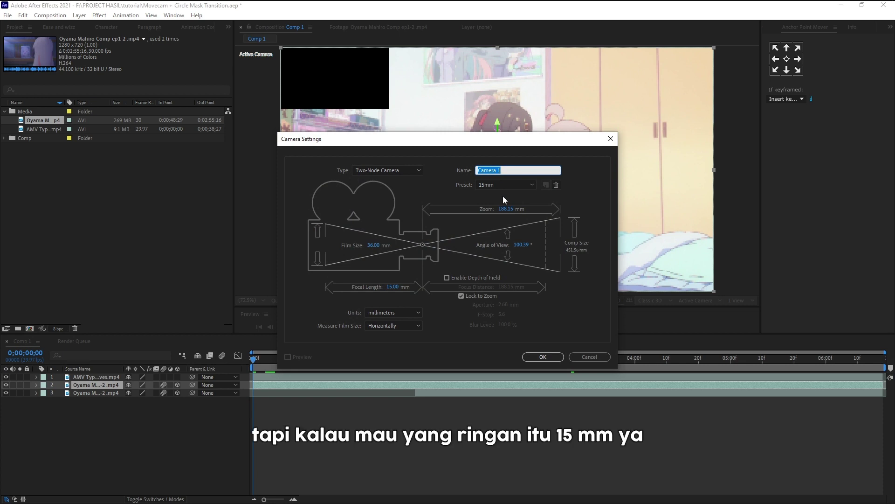
pyautogui.click(543, 357)
# Step: Add a Null 1 object and parent Camera 1 to it
pyautogui.rightClick(202, 433)
pyautogui.moveTo(255, 332)
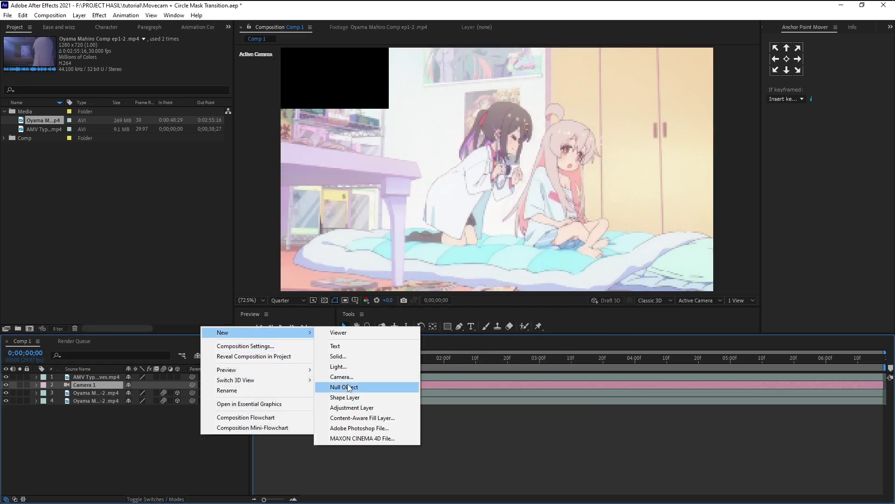
pyautogui.click(349, 387)
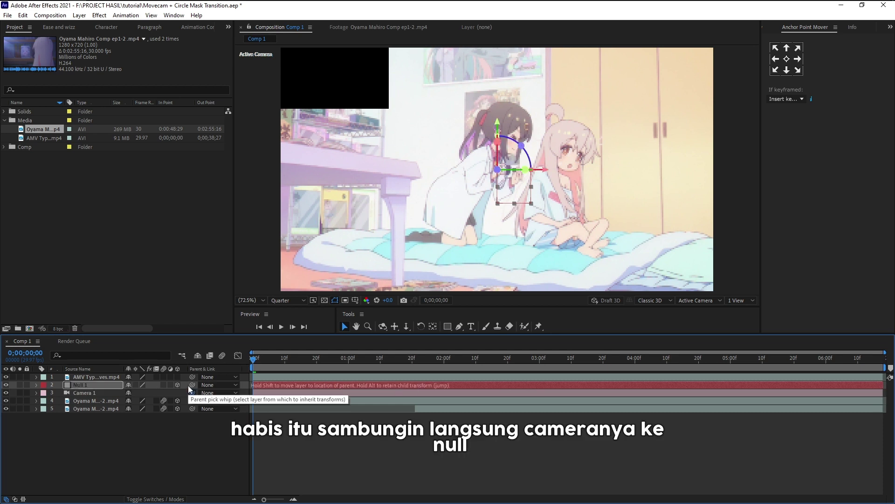
pyautogui.moveTo(192, 392); pyautogui.dragTo(189, 385)
pyautogui.moveTo(279, 360); pyautogui.dragTo(491, 371)
# Step: Keyframe Null 1's Position at 2;15, and set Z to 1200 at the start of the comp
pyautogui.press('p')
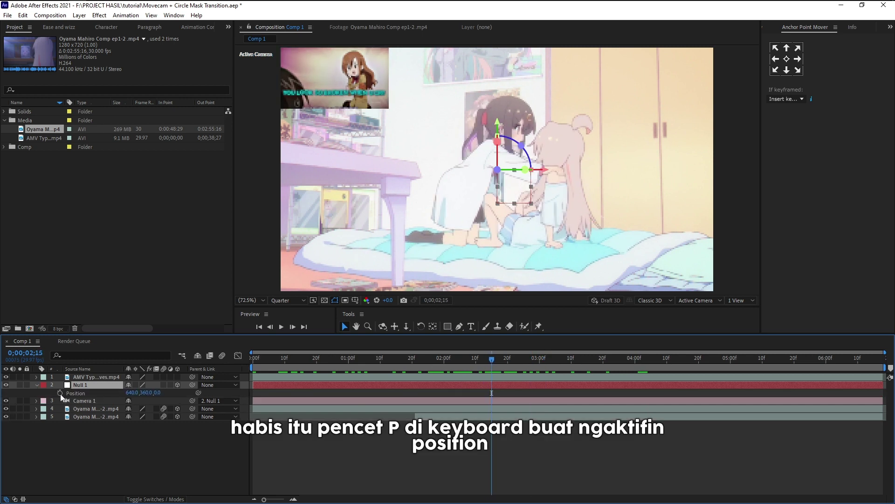
pyautogui.click(60, 393)
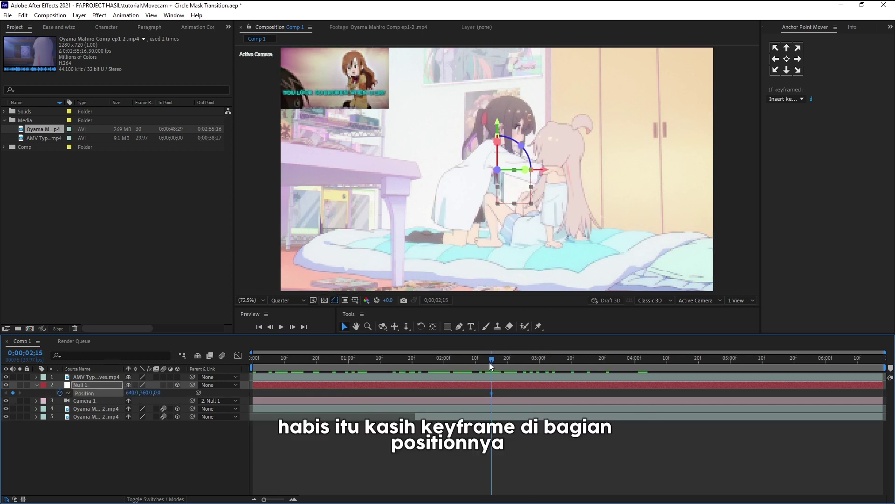
pyautogui.moveTo(491, 366); pyautogui.dragTo(175, 371)
pyautogui.click(159, 393)
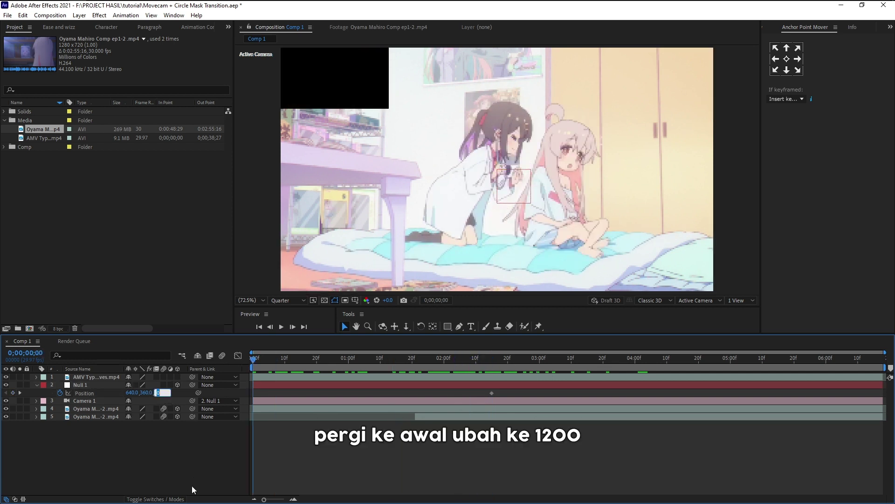
pyautogui.write('1200')
pyautogui.press('Return')
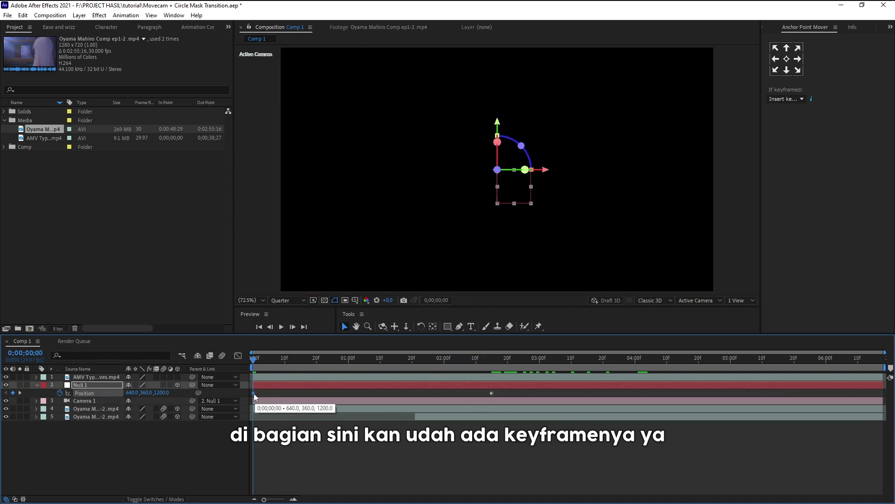
pyautogui.moveTo(254, 393); pyautogui.dragTo(251, 396)
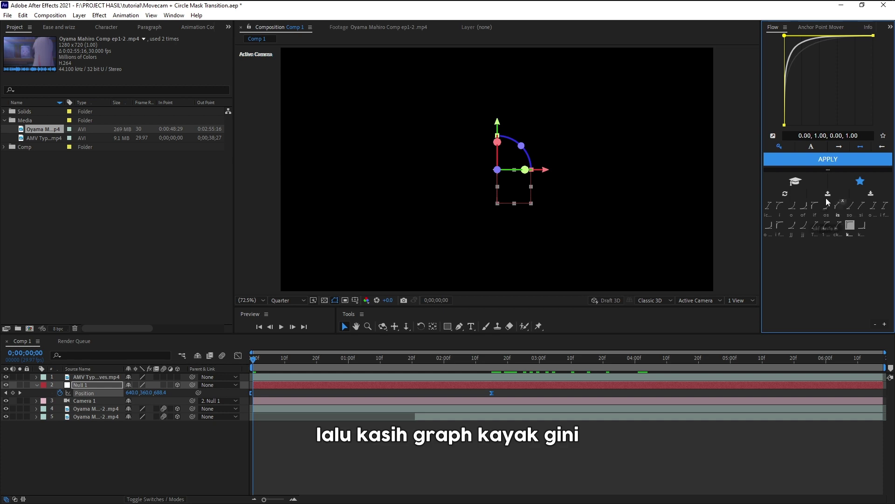
# Step: Apply a Flow ease curve to Null 1's Position keyframes and preview the zoom
pyautogui.click(828, 159)
pyautogui.click(518, 358)
pyautogui.moveTo(534, 370); pyautogui.dragTo(616, 385)
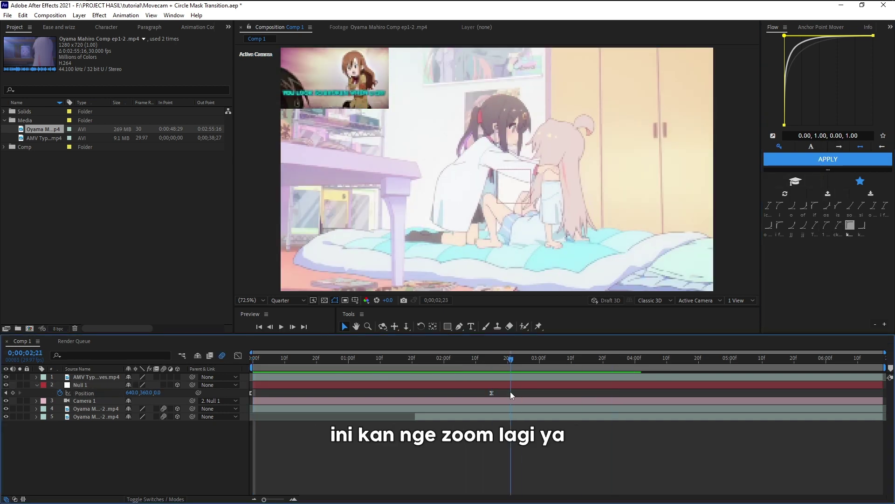
pyautogui.click(616, 390)
# Step: Duplicate Null 1, re-key the copy's Position near 1;25, and parent the lower null to it
pyautogui.hotkey('ctrl', 'd')
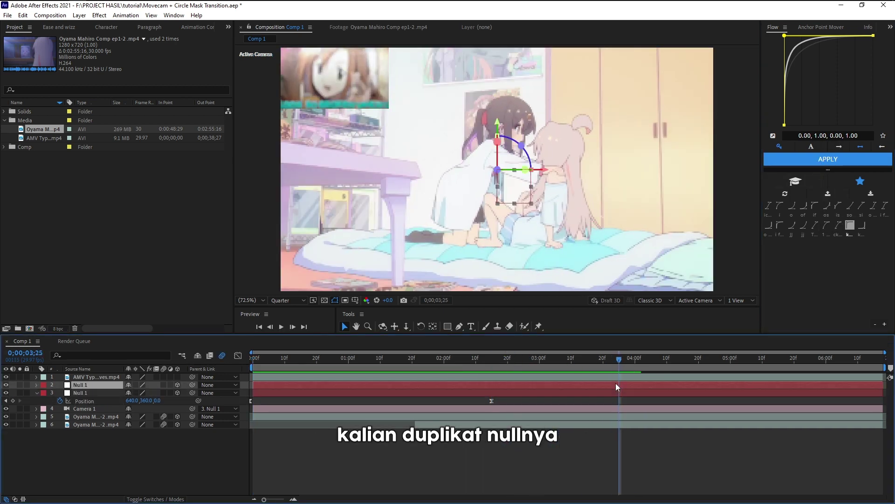
pyautogui.click(60, 393)
pyautogui.click(60, 392)
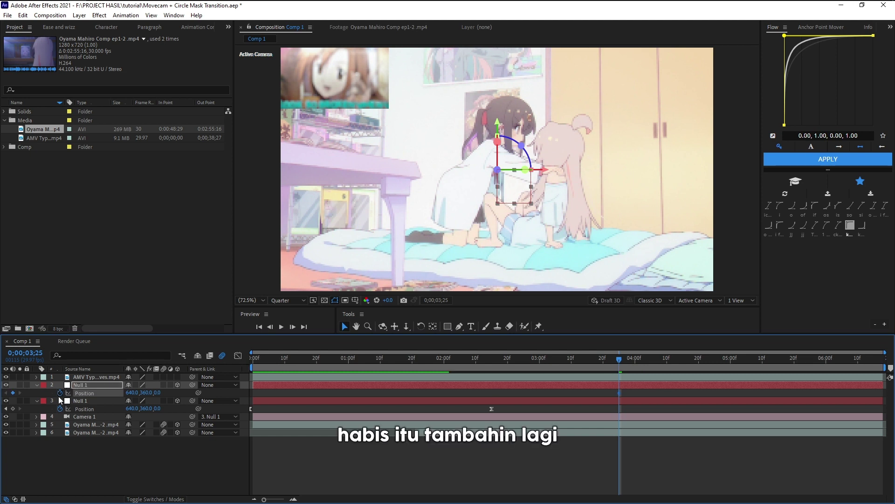
pyautogui.moveTo(620, 393); pyautogui.dragTo(423, 394)
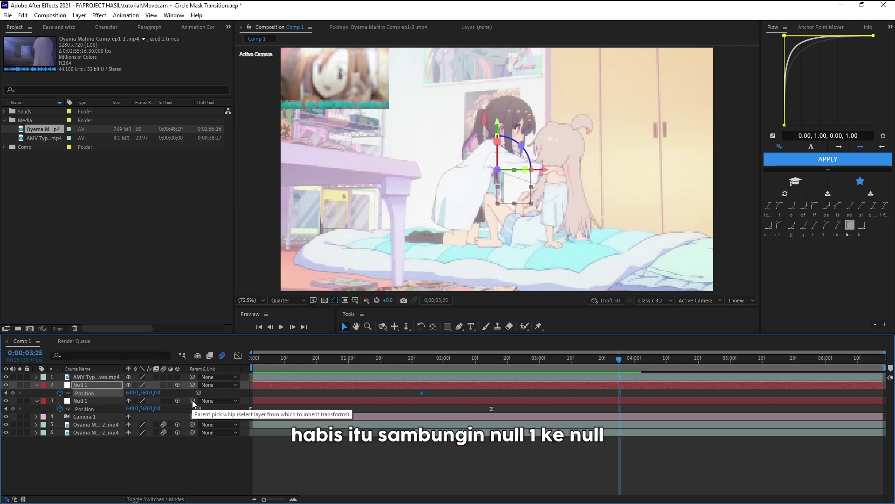
pyautogui.moveTo(192, 400); pyautogui.dragTo(188, 383)
# Step: Give the copy's keyframes a smoother Flow ease and shift them about six frames later
pyautogui.press('space')
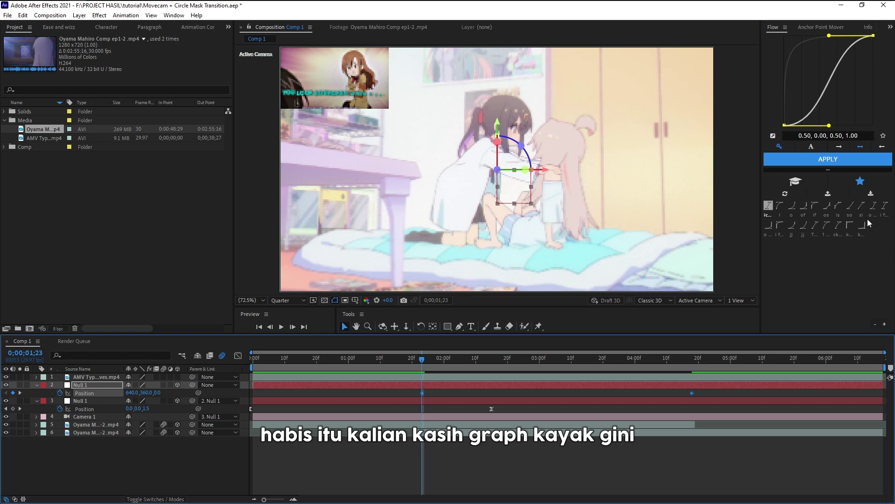
pyautogui.click(873, 206)
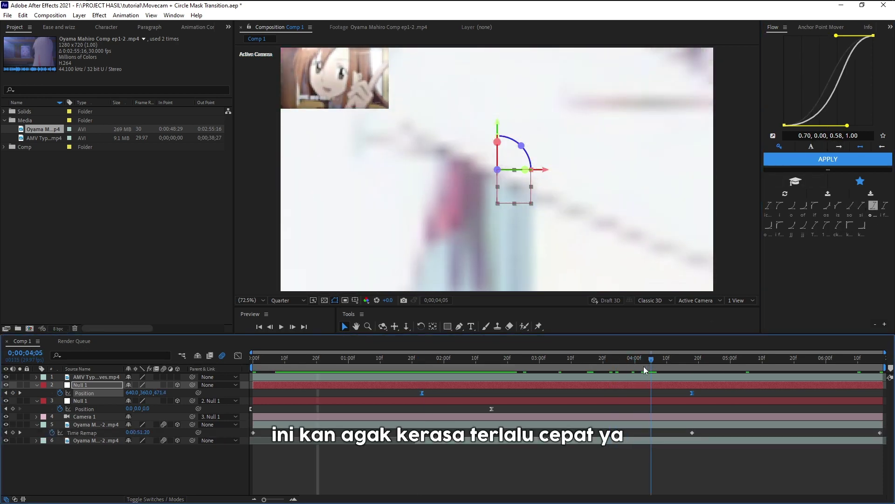
pyautogui.moveTo(645, 370); pyautogui.dragTo(572, 367)
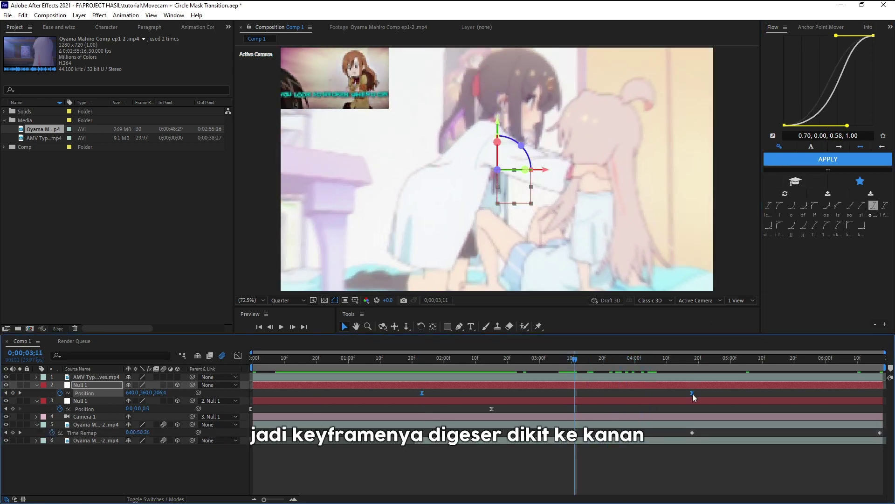
pyautogui.moveTo(693, 394); pyautogui.dragTo(711, 394)
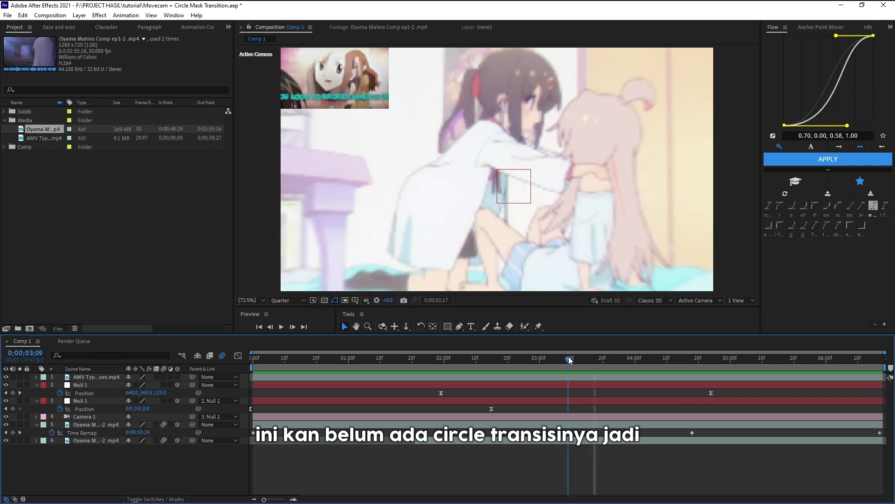
pyautogui.moveTo(570, 360); pyautogui.dragTo(476, 360)
# Step: Apply S_WipeCircle to the first scene's clip, set Circle Out, and keyframe Wipe Percent
pyautogui.click(478, 424)
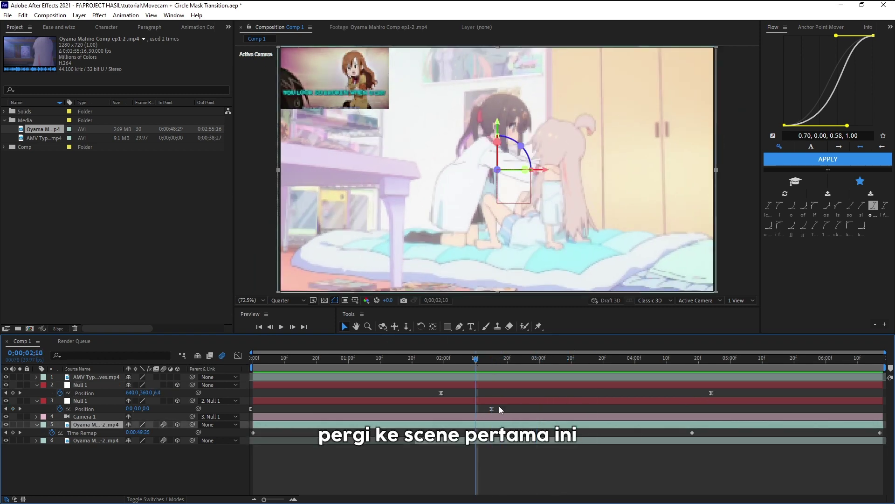
pyautogui.hotkey('ctrl', 'space')
pyautogui.write('circ')
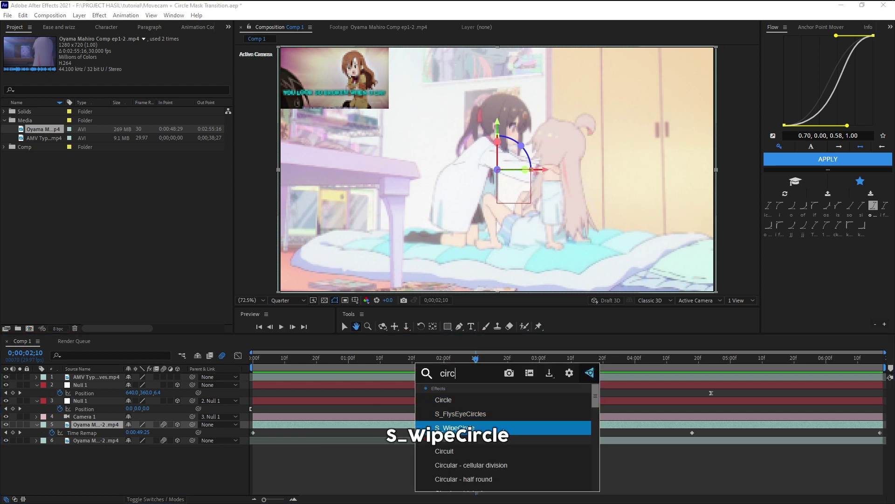
pyautogui.click(462, 428)
pyautogui.moveTo(129, 94); pyautogui.dragTo(159, 104)
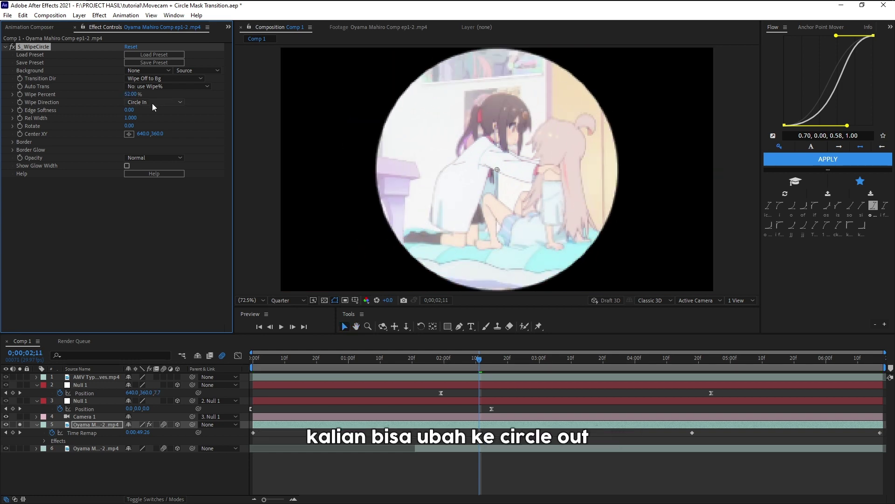
pyautogui.click(159, 102)
pyautogui.click(140, 123)
pyautogui.moveTo(131, 93)
pyautogui.mouseDown()
pyautogui.moveTo(146, 94)
pyautogui.moveTo(22, 97)
pyautogui.mouseUp()
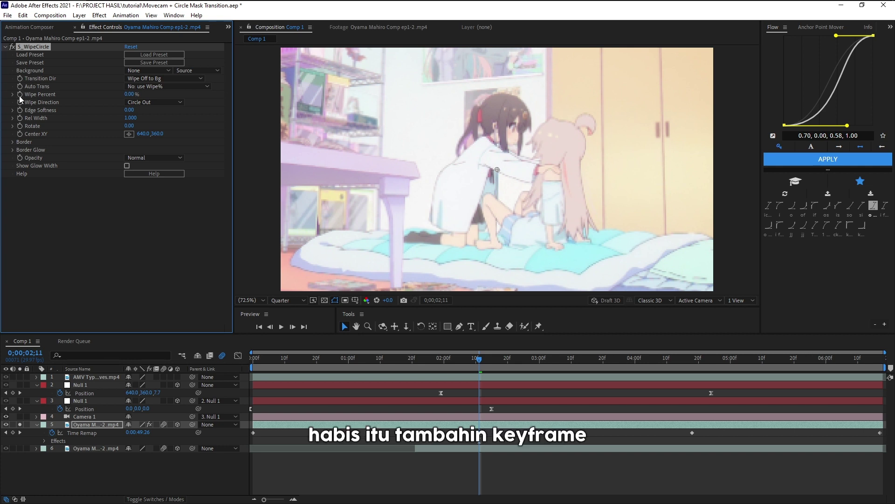
# Step: Apply a symmetric Flow ease to both Wipe Percent keyframes, checking the result at 4;24
pyautogui.click(20, 432)
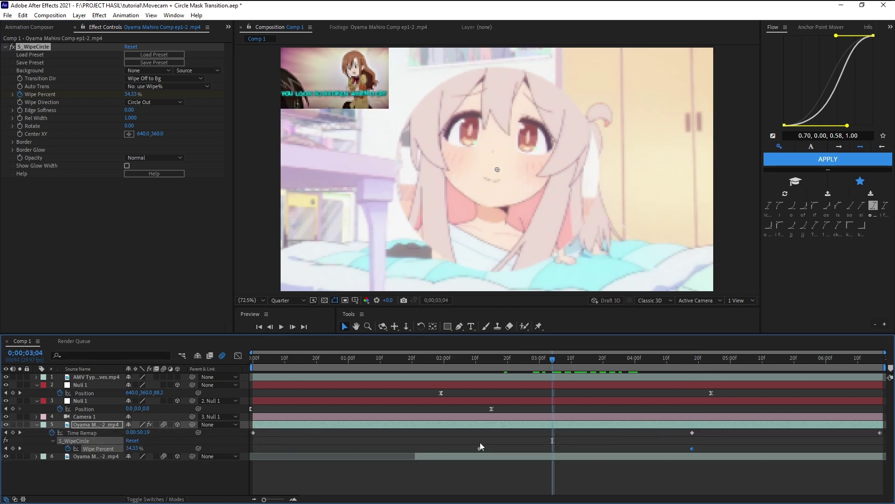
pyautogui.moveTo(466, 444); pyautogui.dragTo(729, 455)
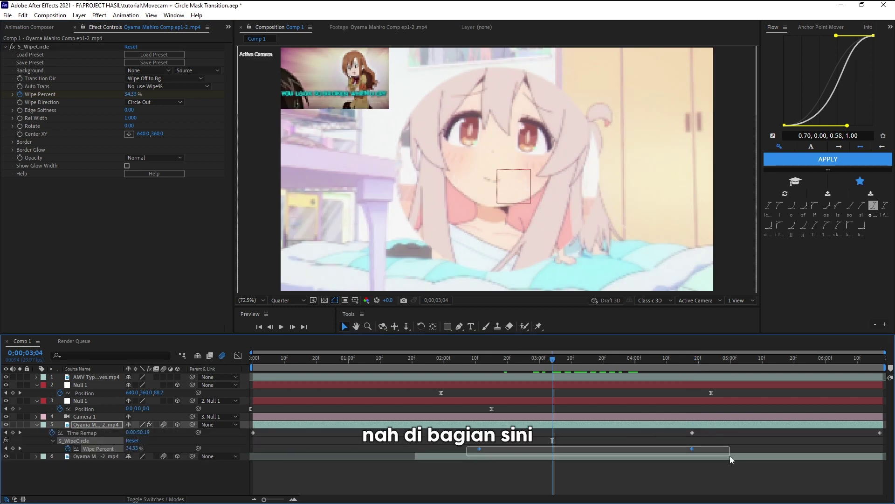
pyautogui.click(768, 206)
pyautogui.click(809, 160)
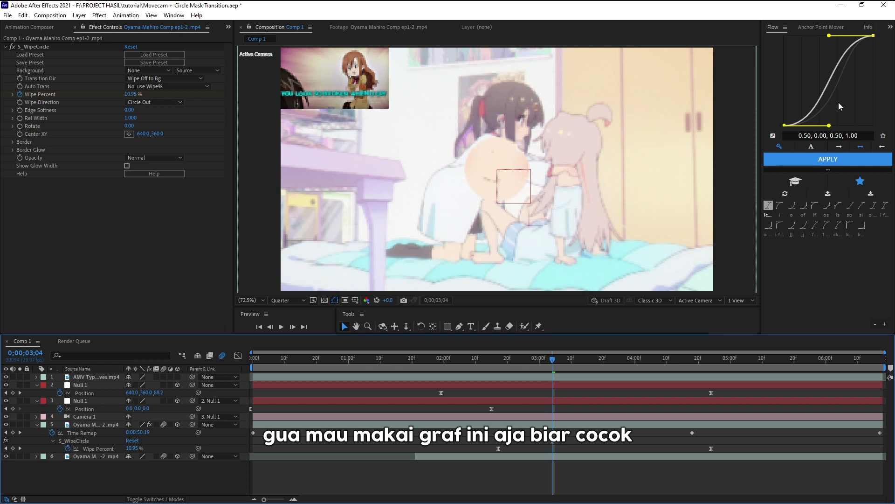
pyautogui.click(712, 359)
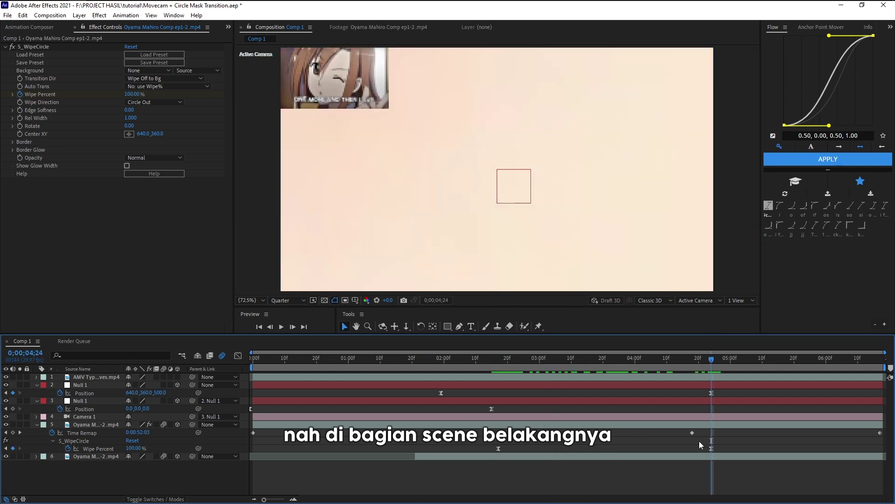
pyautogui.click(699, 458)
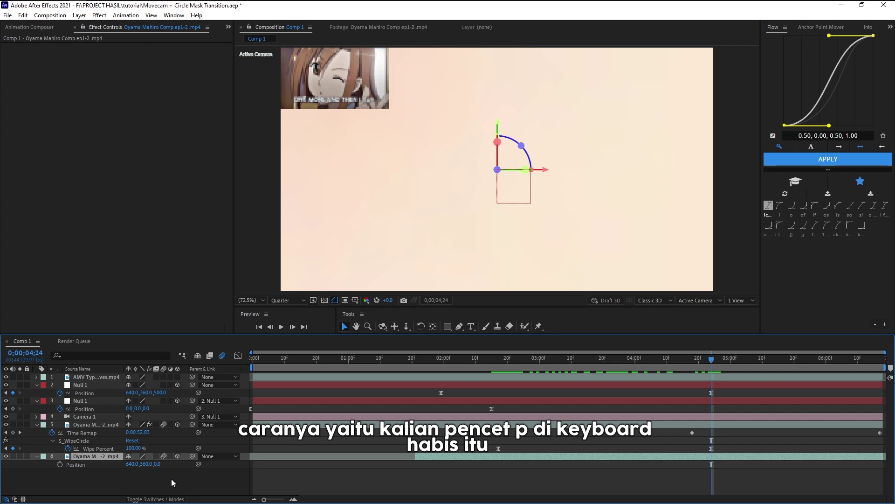
# Step: Set the second clip's Z position to 500 and its scale to 125%
pyautogui.click(162, 469)
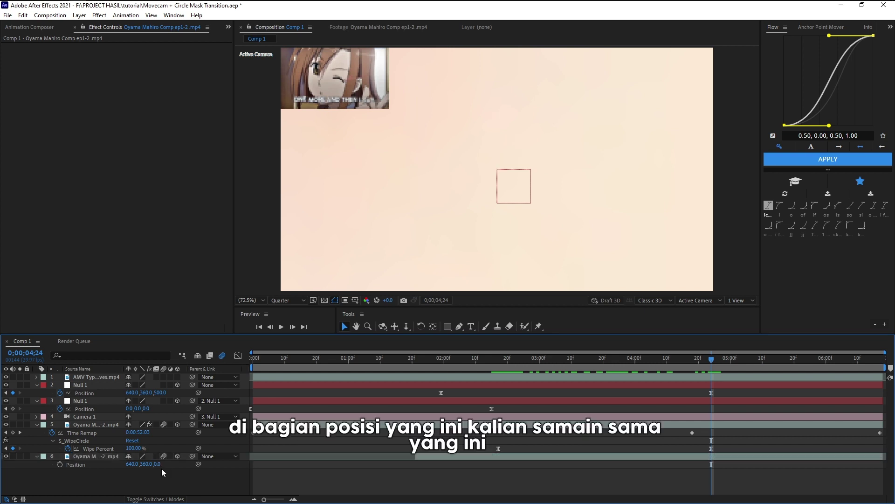
pyautogui.click(82, 465)
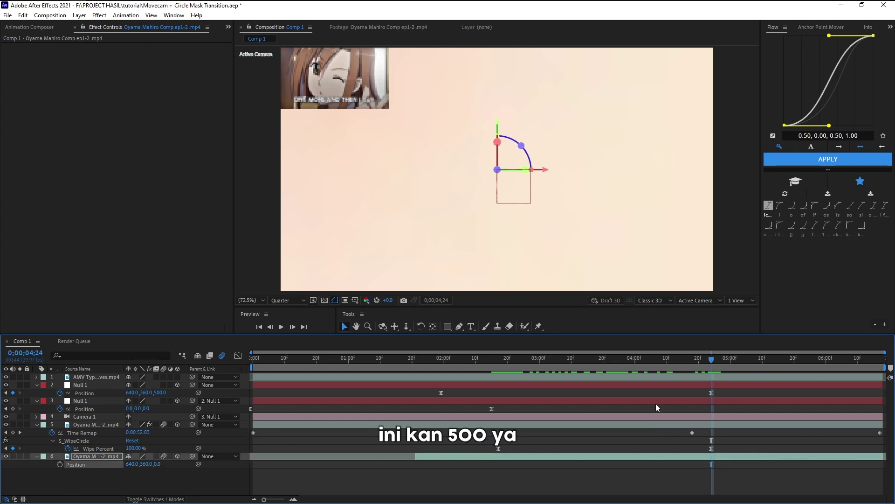
pyautogui.click(166, 486)
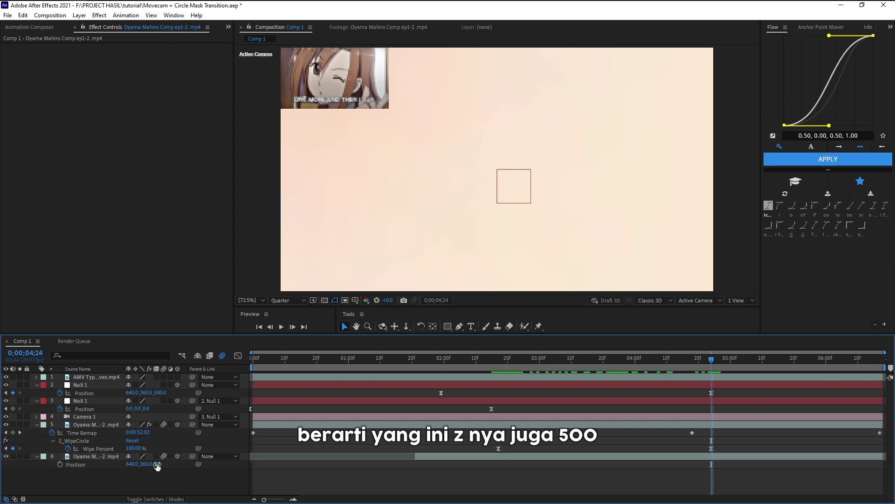
pyautogui.press('Return')
pyautogui.press('s')
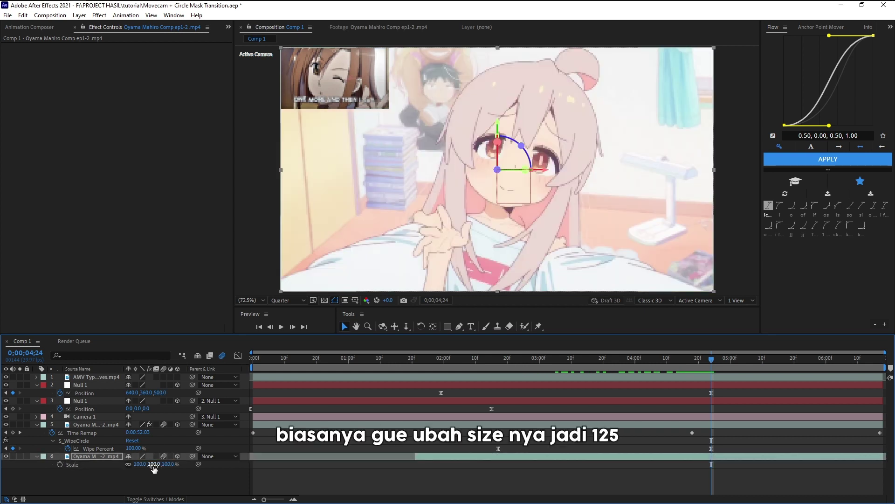
pyautogui.press('Return')
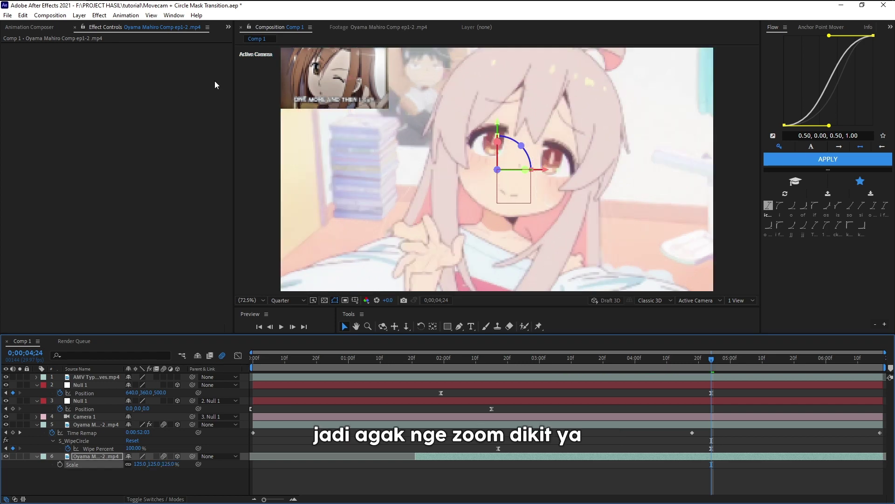
# Step: Apply CC RepeTile to the second clip and shift the Wipe Percent keyframes slightly later
pyautogui.moveTo(669, 373); pyautogui.dragTo(587, 374)
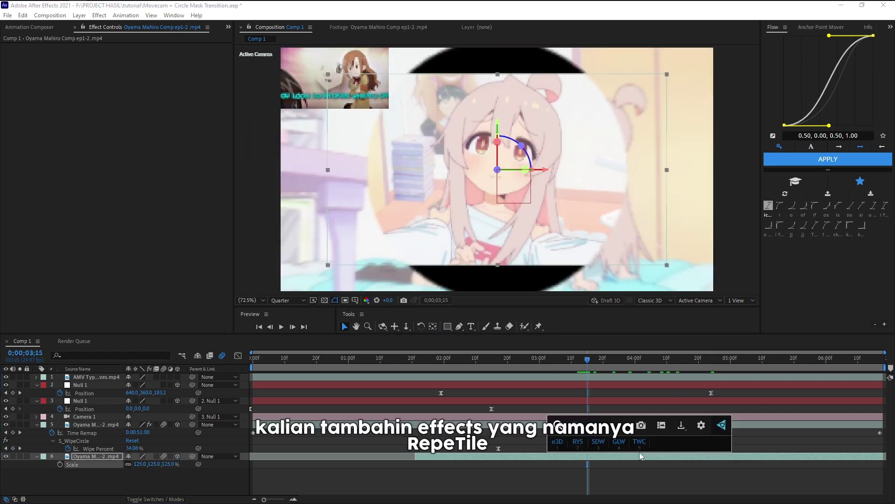
pyautogui.write('re')
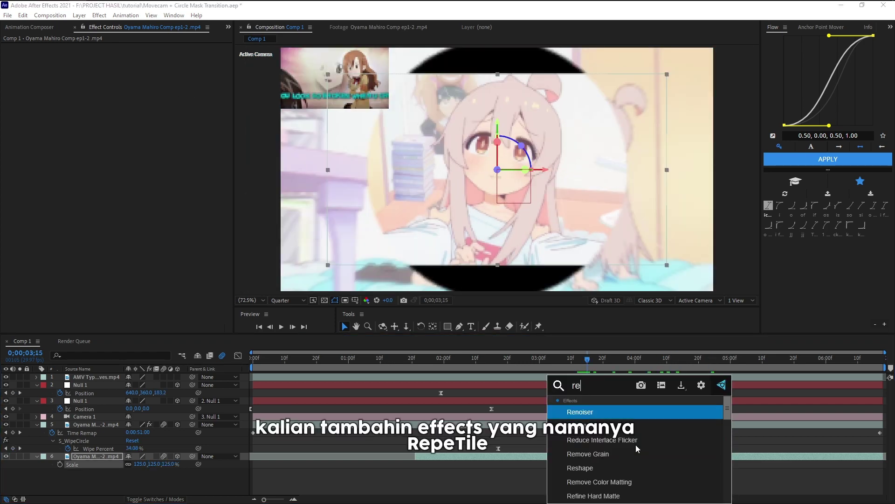
pyautogui.write('pet')
pyautogui.press('Return')
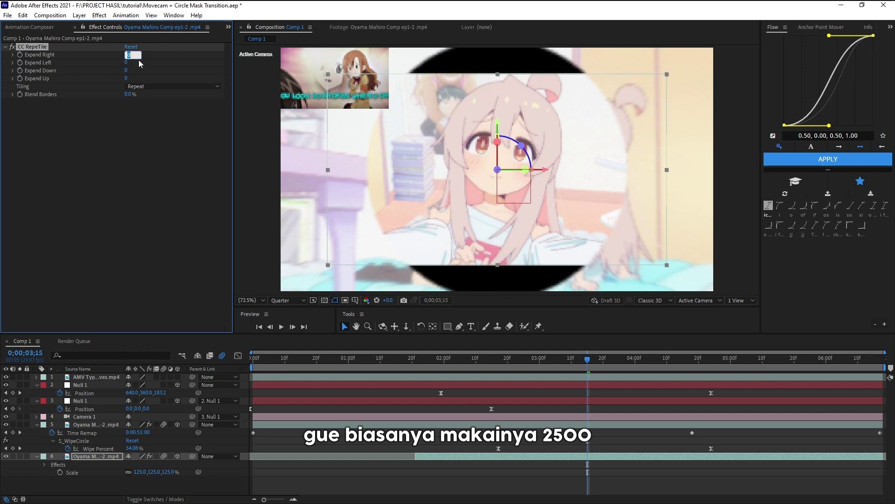
pyautogui.moveTo(486, 445); pyautogui.dragTo(729, 453)
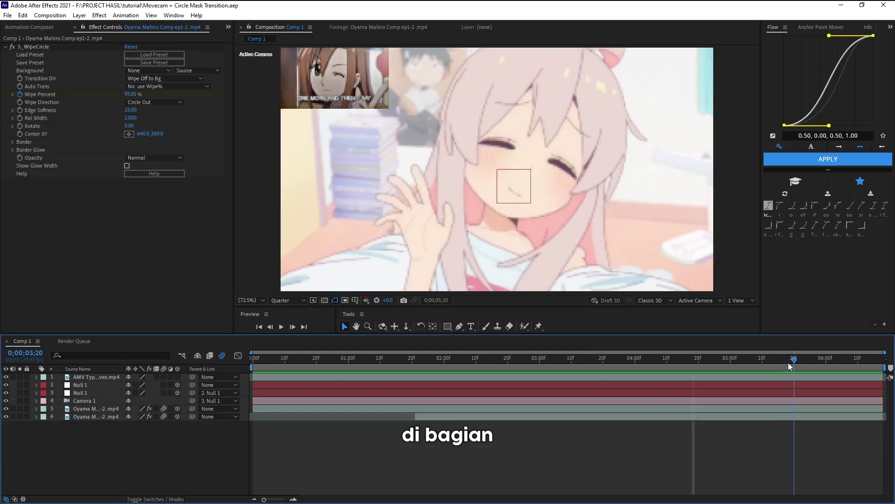
# Step: Duplicate the top Null 1 and give the copy a fresh Position keyframe near the end
pyautogui.press('u')
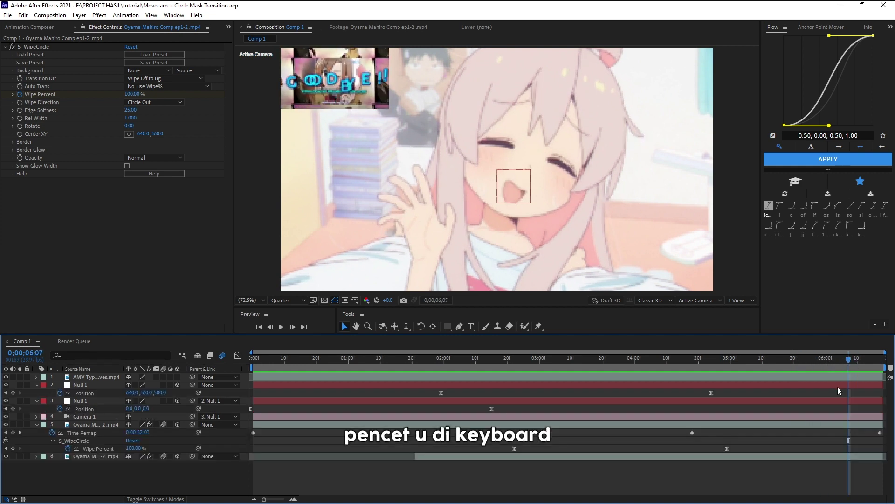
pyautogui.click(781, 384)
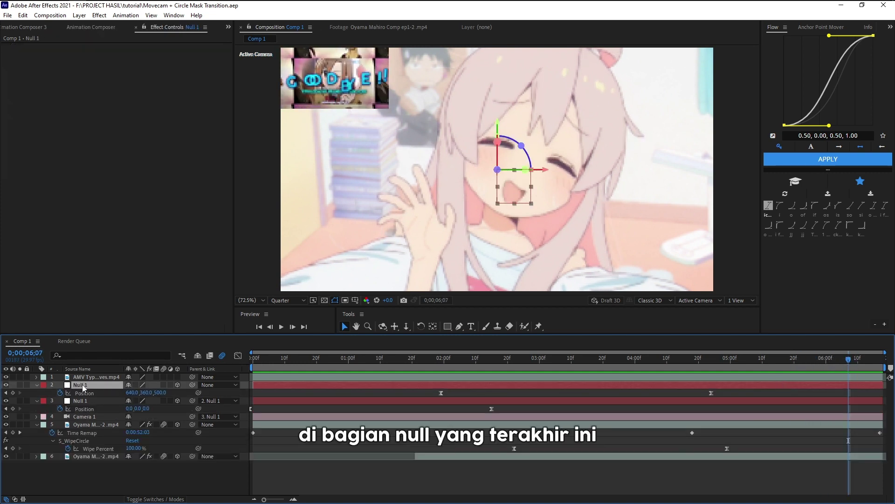
pyautogui.hotkey('ctrl', 'd')
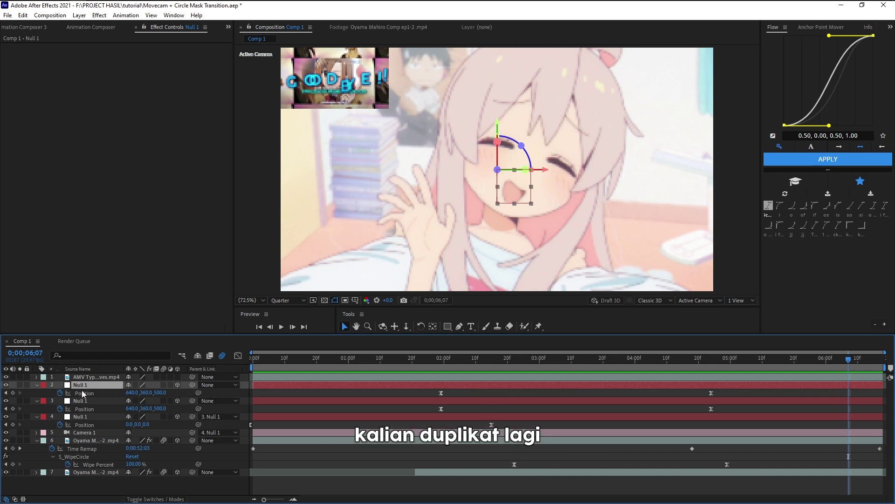
pyautogui.click(60, 392)
pyautogui.click(59, 393)
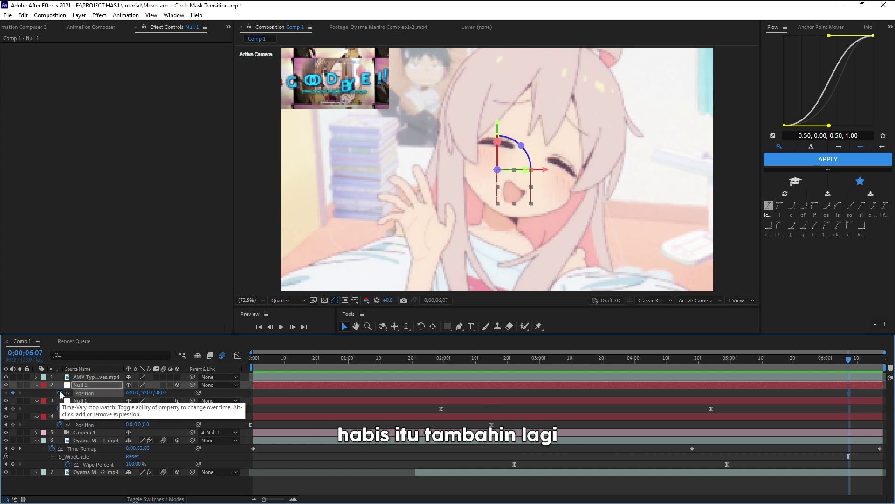
pyautogui.moveTo(849, 392); pyautogui.dragTo(741, 393)
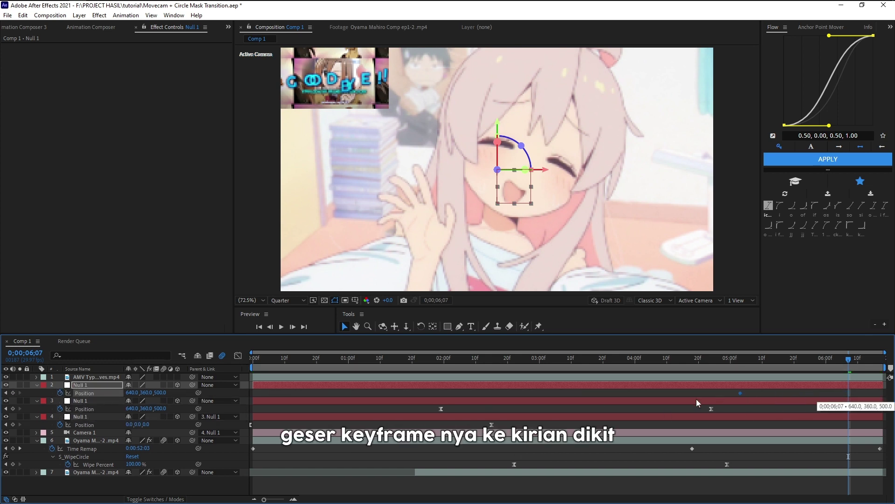
pyautogui.moveTo(625, 402); pyautogui.dragTo(654, 396)
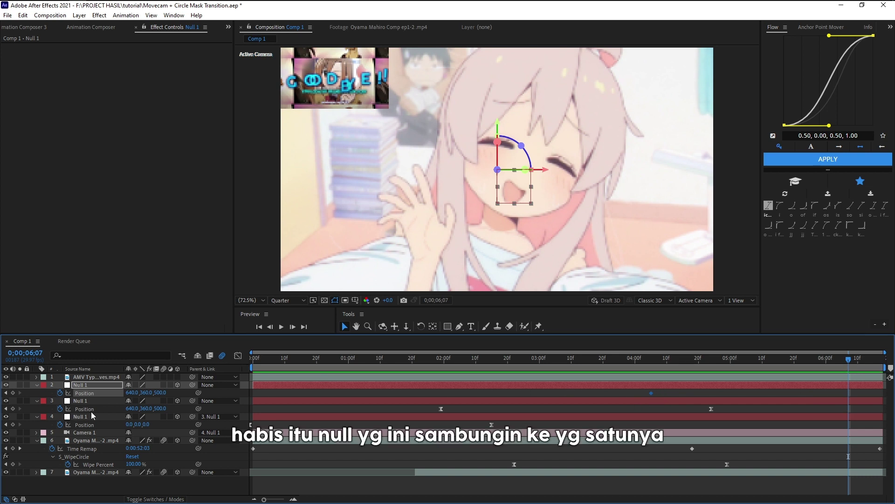
# Step: Parent the older null to the copy and set the copy's Position to 640,360,500
pyautogui.moveTo(192, 401); pyautogui.dragTo(190, 387)
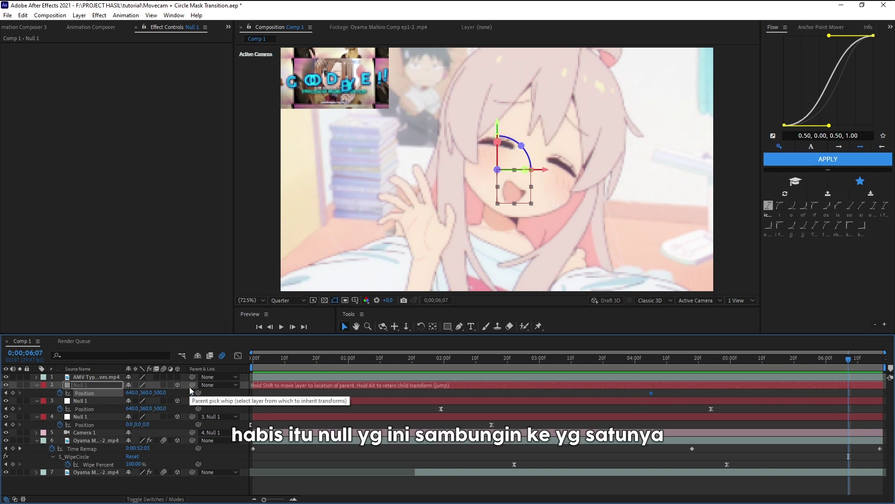
pyautogui.click(161, 392)
pyautogui.press('Return')
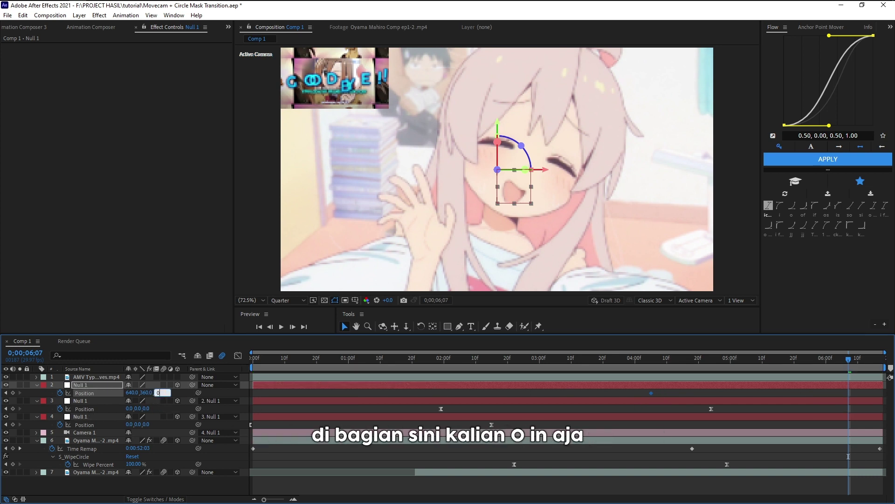
pyautogui.click(796, 181)
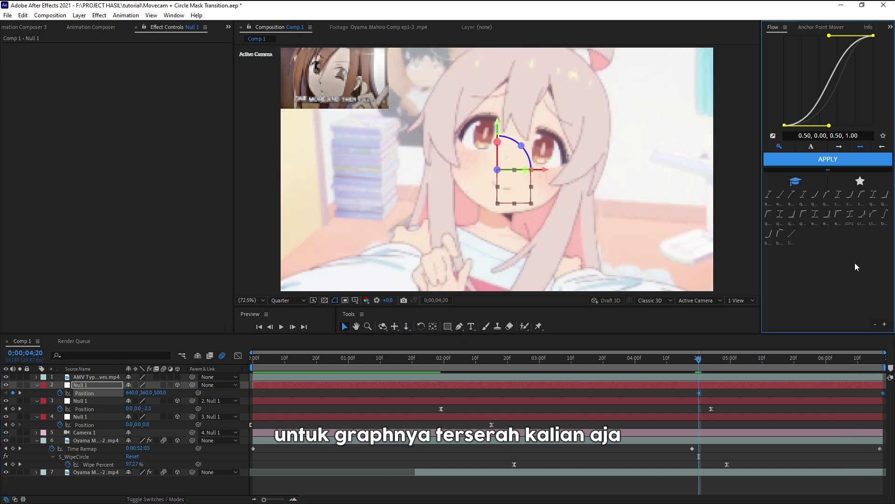
# Step: Ease the new null with the cubic Flow curve, then add a copy pushing Z to 1158.6 with a sharp ease
pyautogui.click(838, 194)
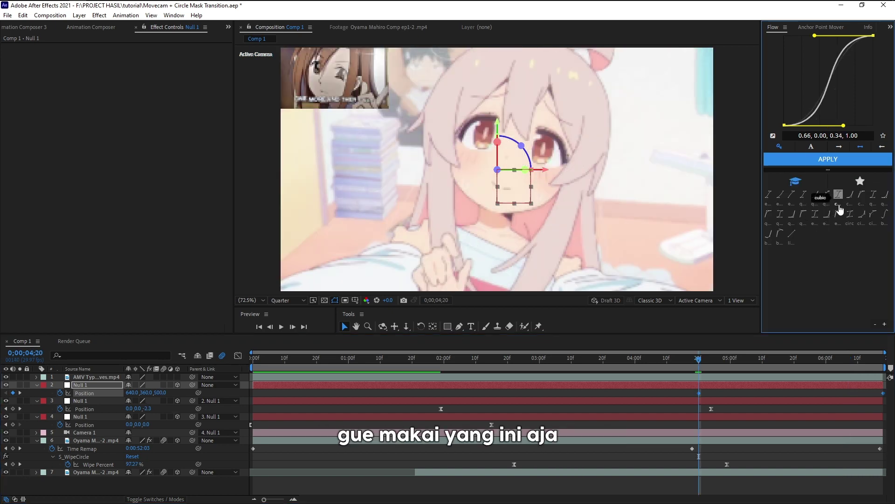
pyautogui.click(856, 357)
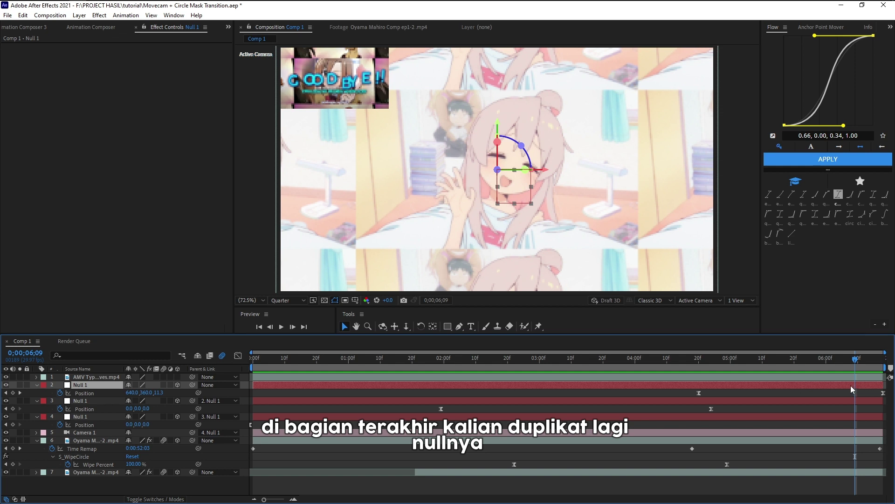
pyautogui.hotkey('ctrl', 'd')
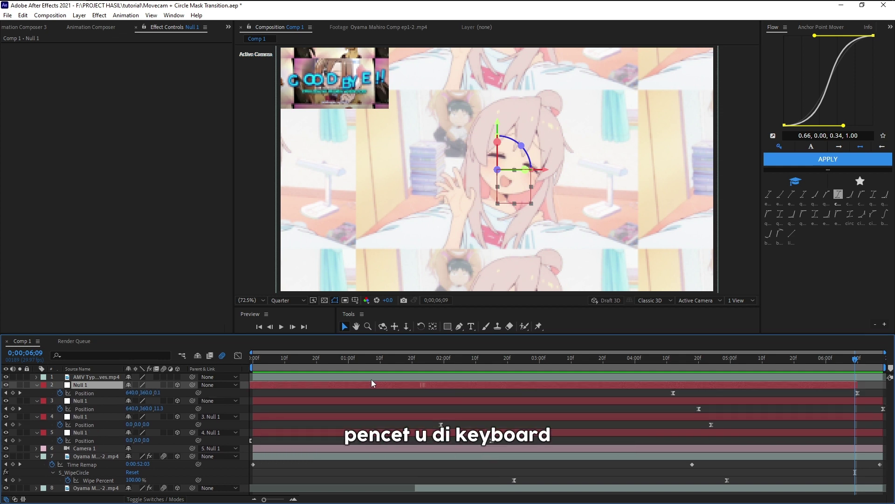
pyautogui.click(60, 392)
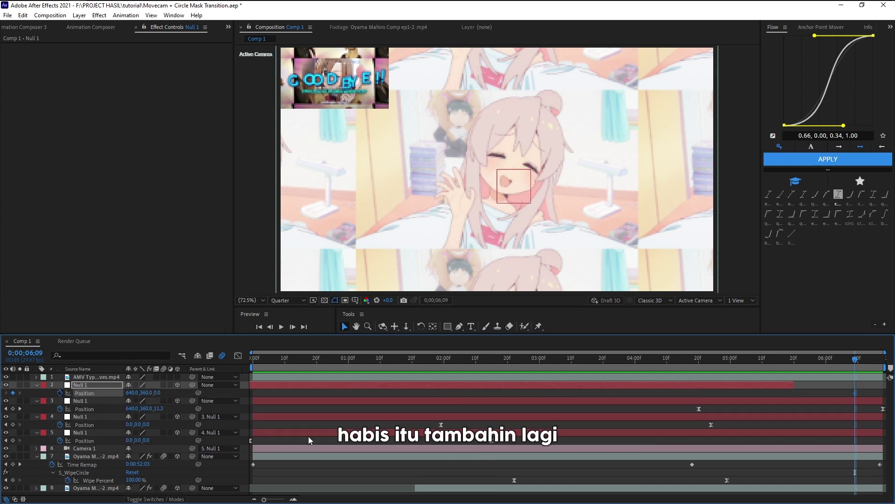
pyautogui.moveTo(192, 384); pyautogui.dragTo(189, 385)
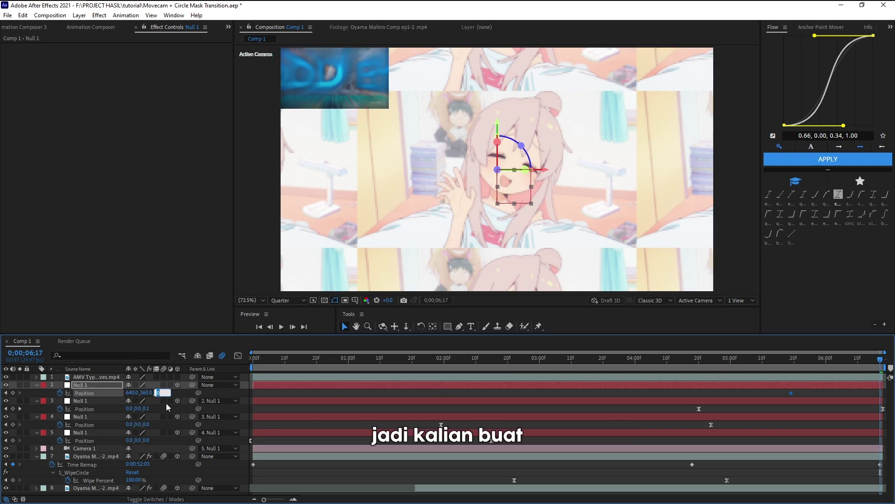
pyautogui.write('1200')
pyautogui.press('Return')
pyautogui.moveTo(768, 390); pyautogui.dragTo(887, 401)
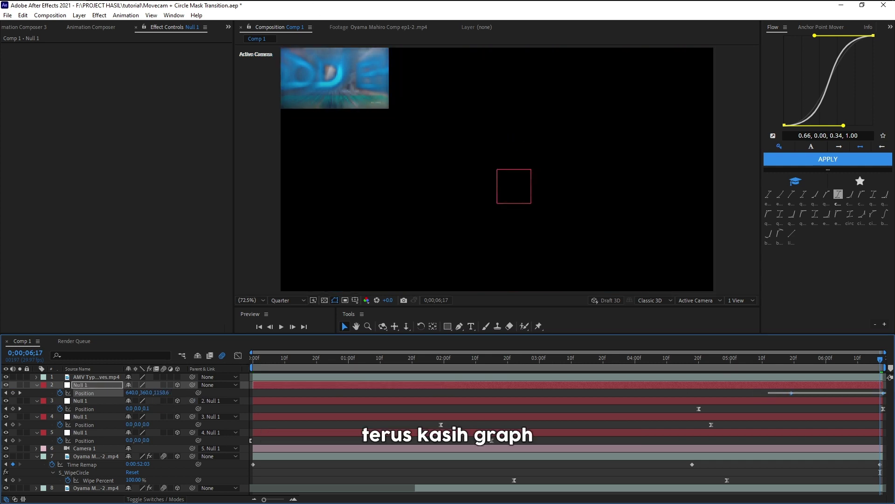
pyautogui.click(860, 181)
pyautogui.click(862, 224)
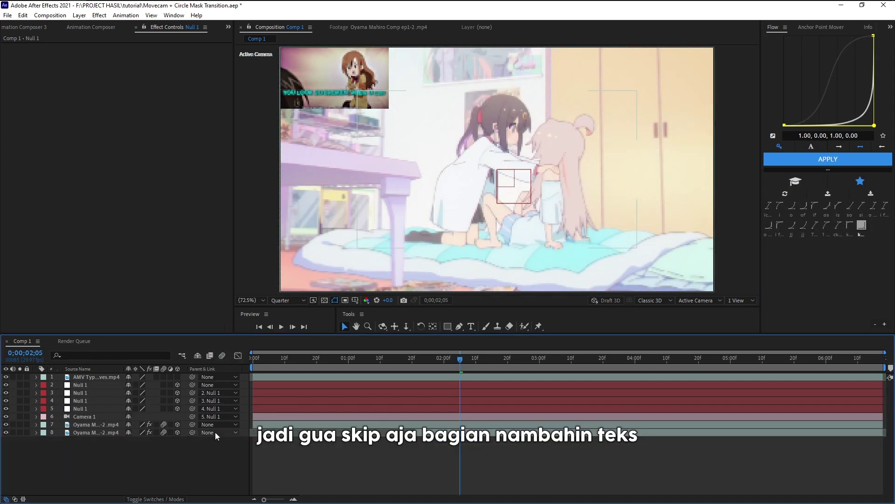
# Step: Add the lyric text layers to the timeline and play a full preview of Comp 1
pyautogui.rightClick(211, 468)
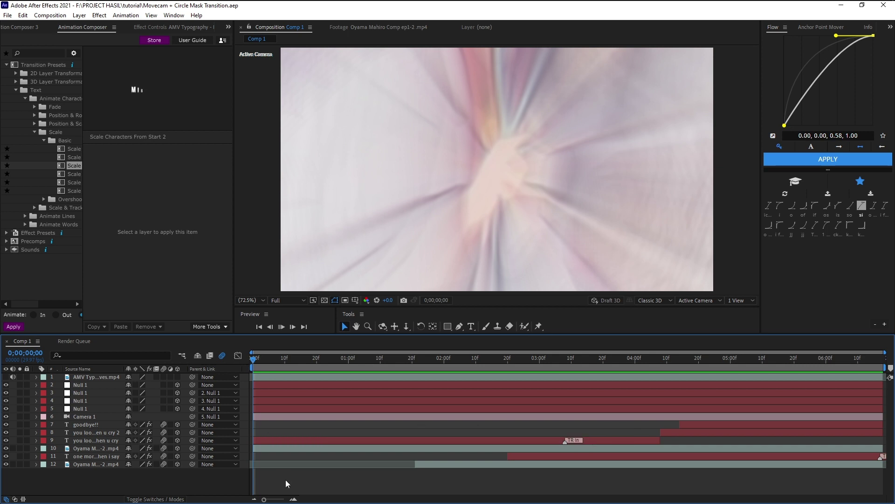
pyautogui.press('space')
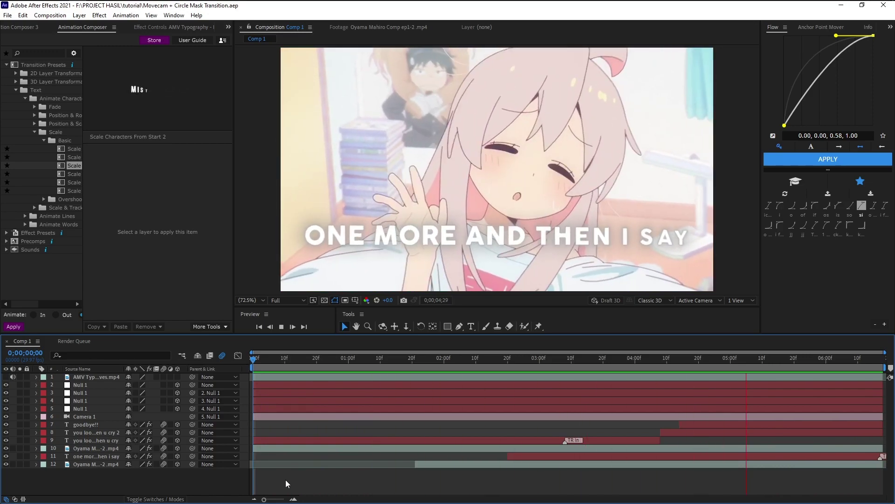
pyautogui.press('space')
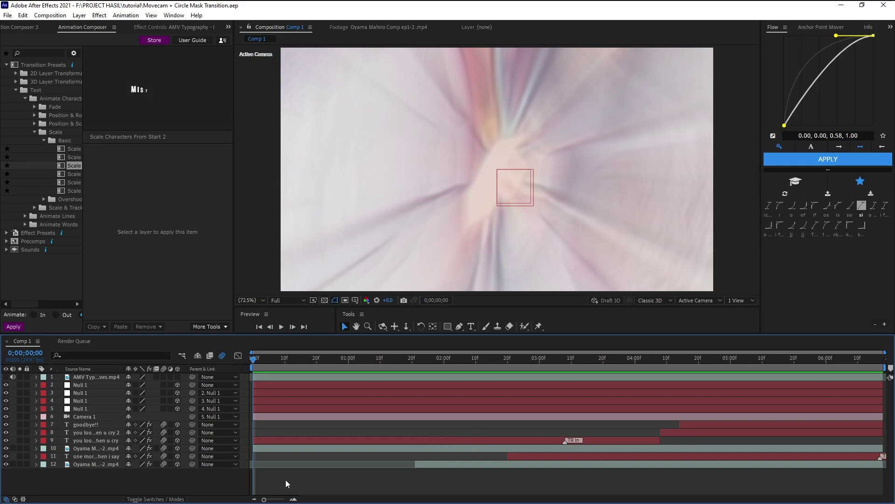